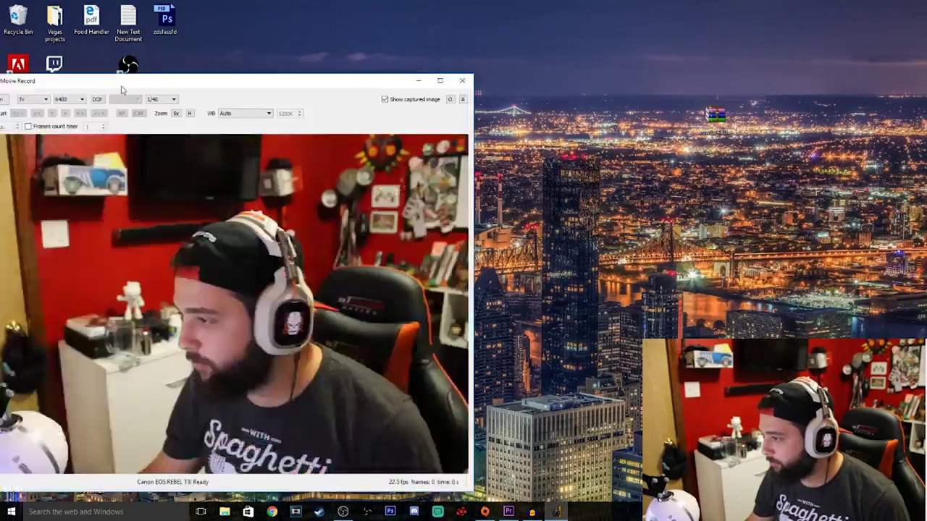
Center the camera live view window, then hide it with Win+D to show the desktop.
left_click_drag(167, 78, 318, 62)
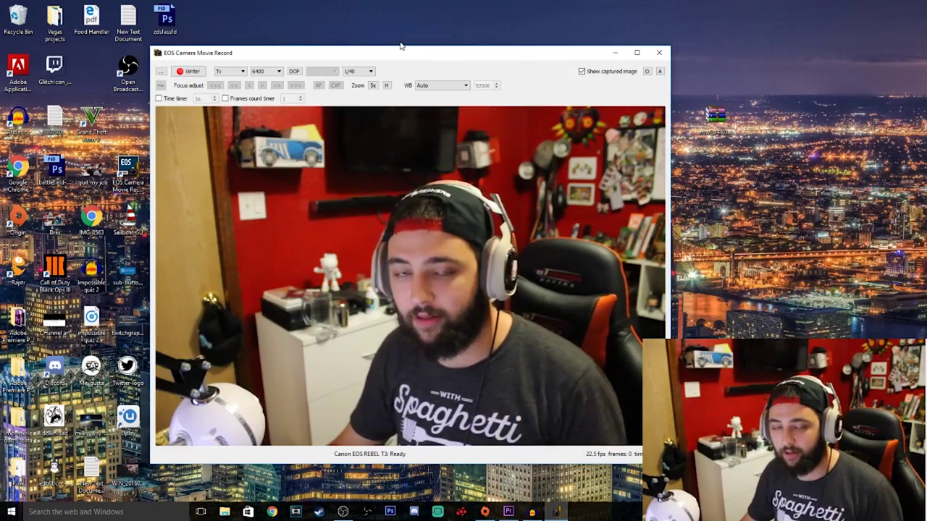
key("super+d")
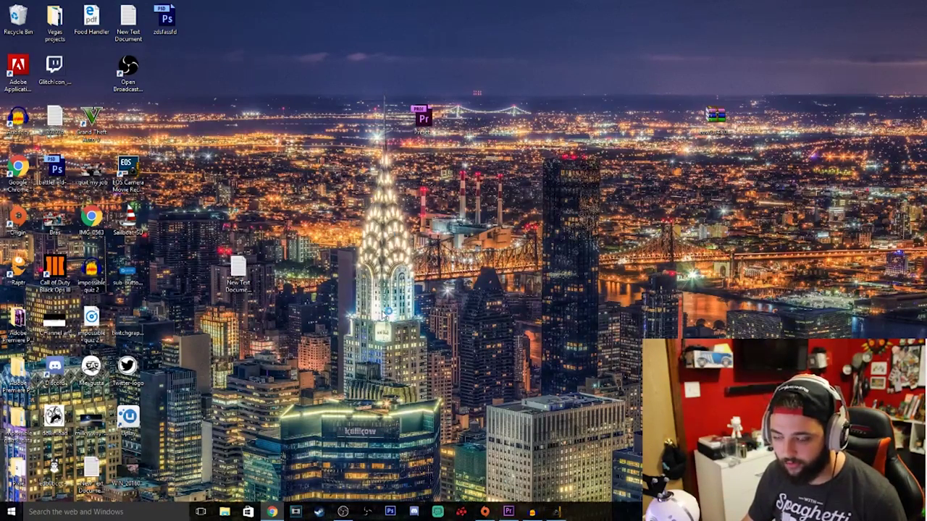
left_click(274, 512)
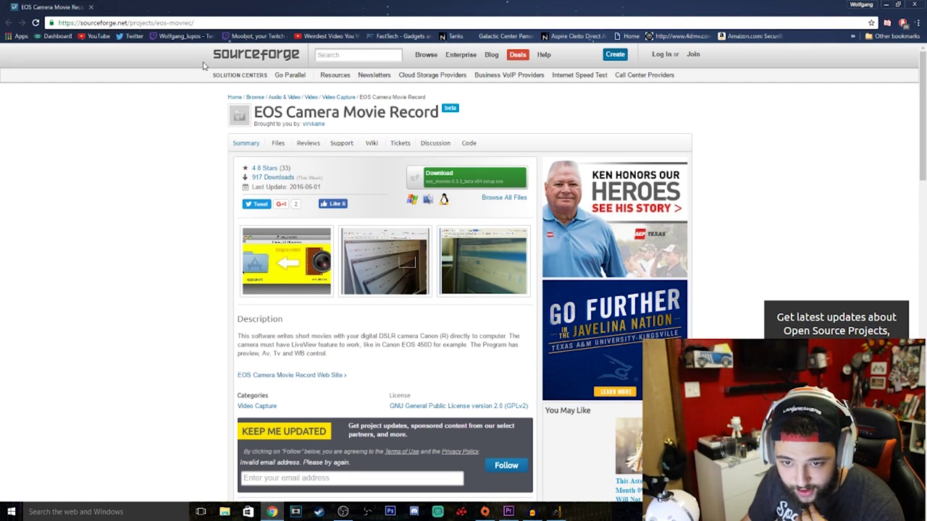
scroll(331, 187, "down", 1)
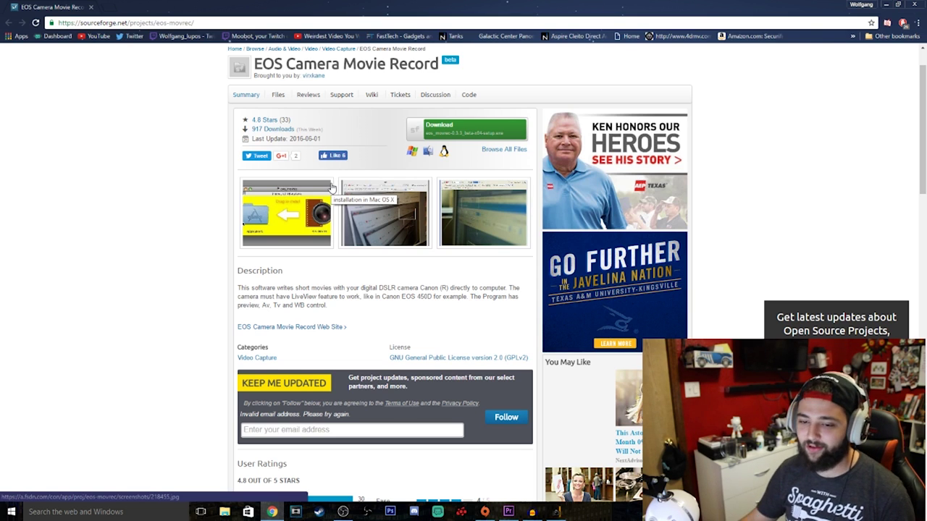
scroll(360, 224, "up", 1)
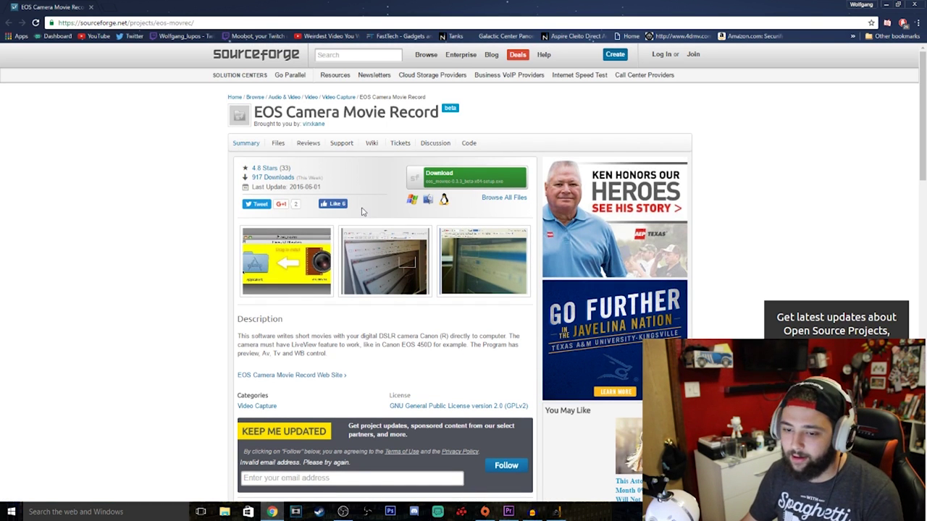
scroll(363, 212, "down", 1)
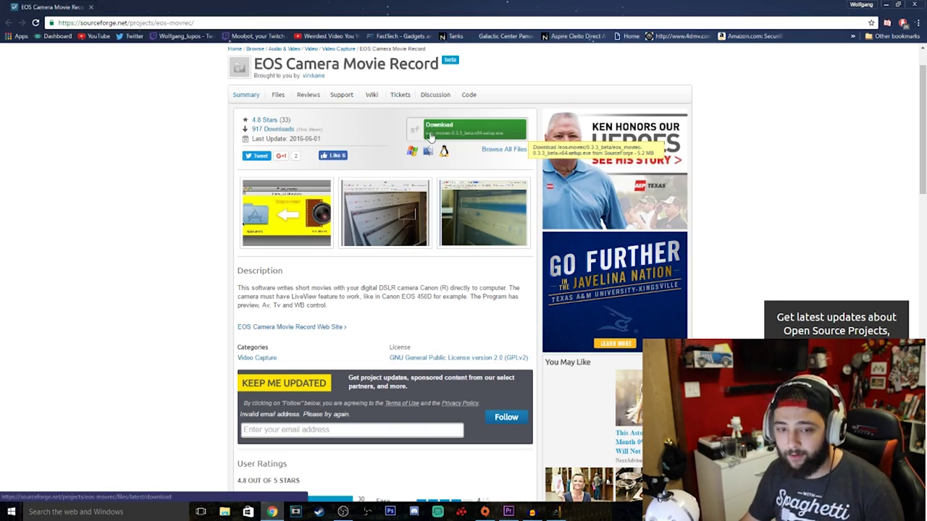
left_click(887, 6)
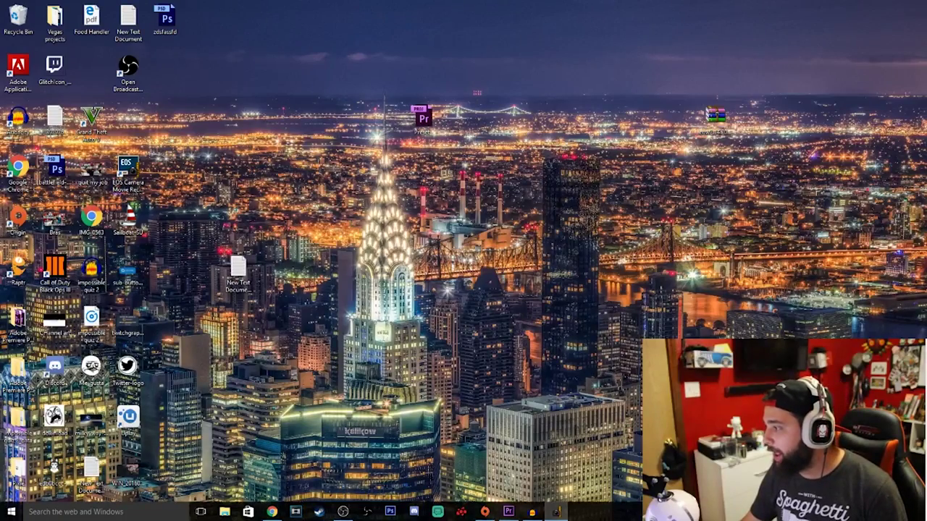
Restore the EOS live view window, shift it up and left, and cancel the Save file dialog.
key("alt+Tab")
left_click_drag(774, 107, 635, 43)
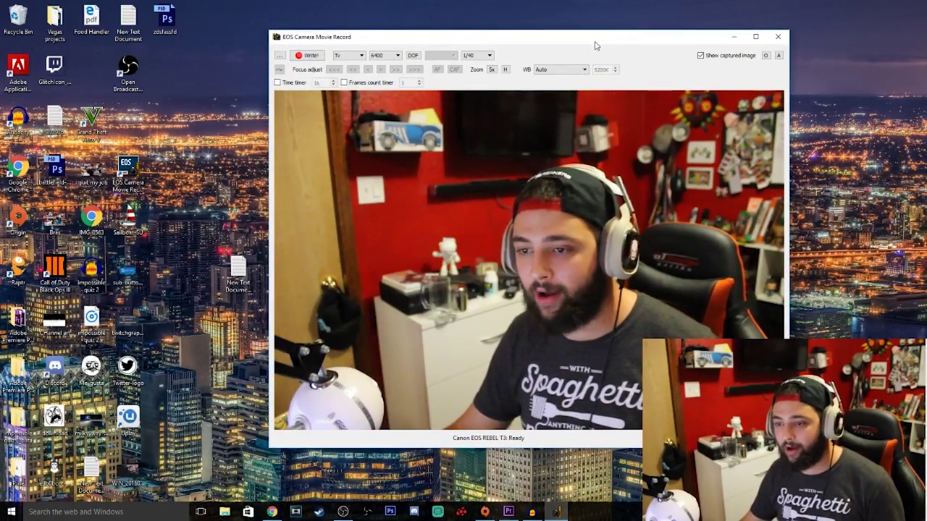
left_click_drag(595, 45, 558, 50)
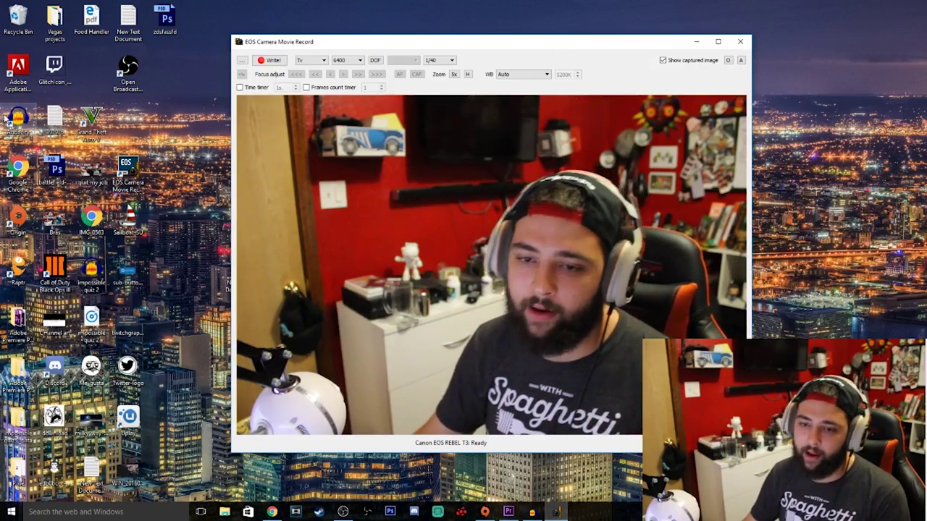
left_click(242, 60)
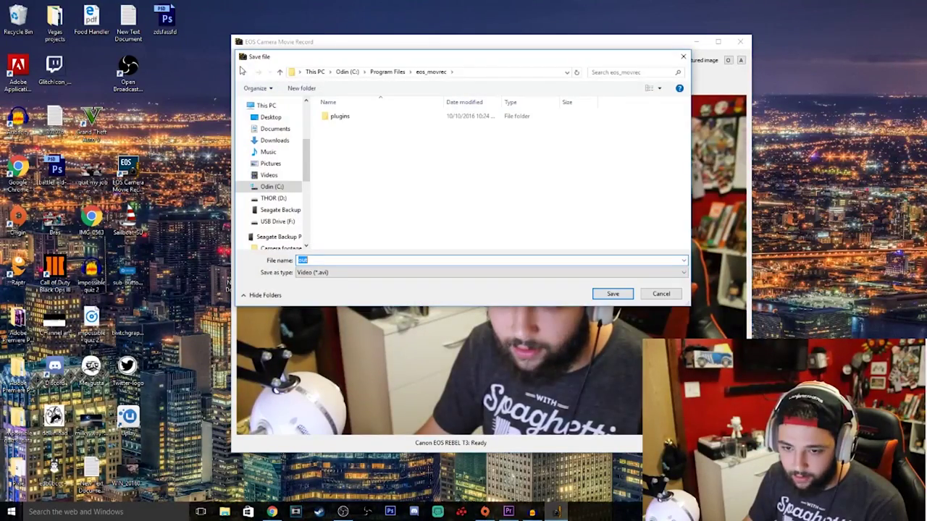
left_click(678, 291)
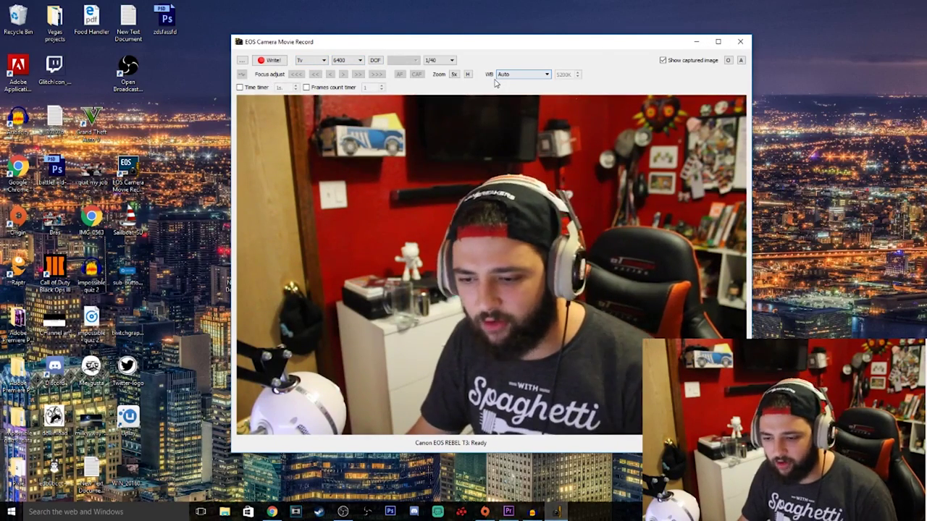
Check the shooting mode list keeping Tv, then move the live view window to the upper left.
left_click(313, 60)
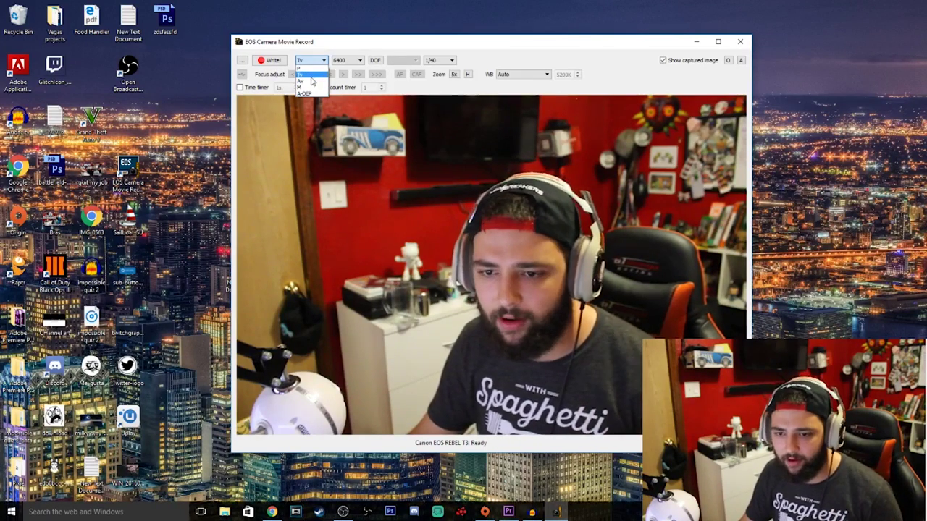
left_click(570, 36)
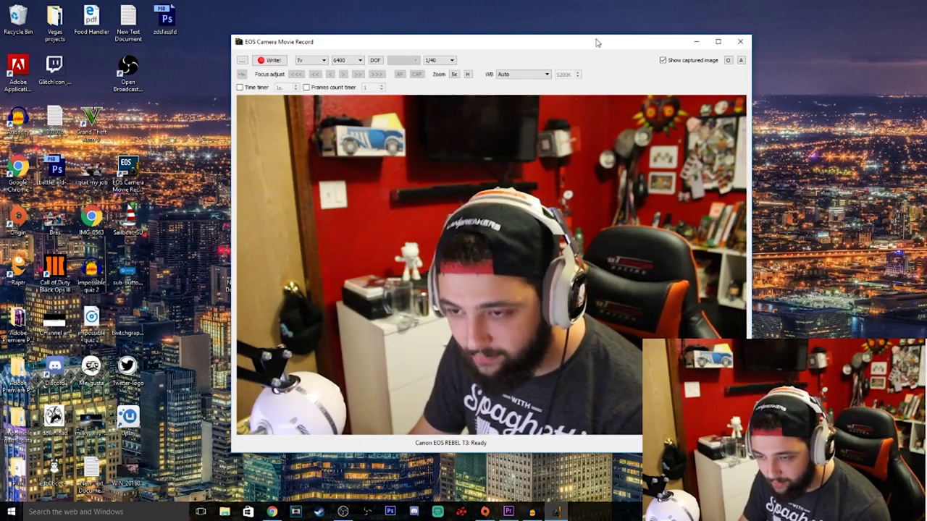
left_click_drag(596, 41, 477, 19)
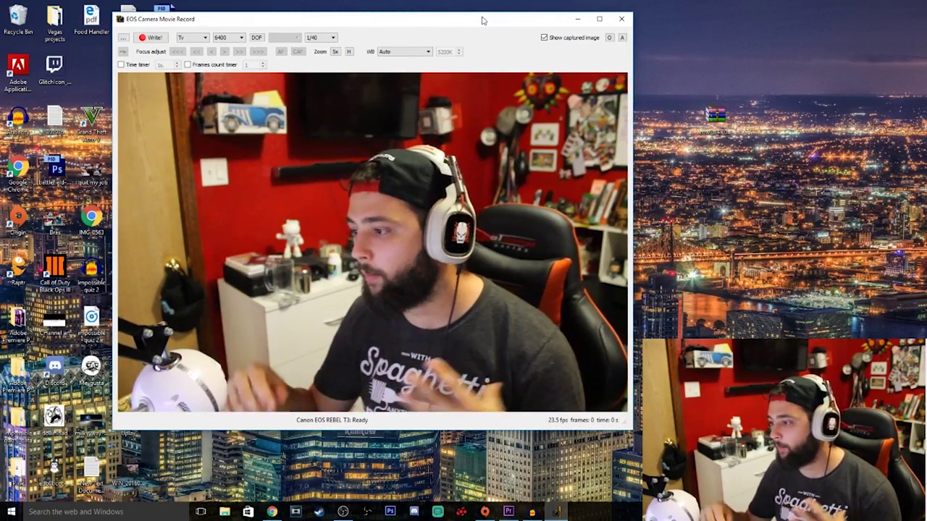
Minimize the EOS camera window and bring OBS up, positioned left, showing Scene 2's sources.
left_click(577, 19)
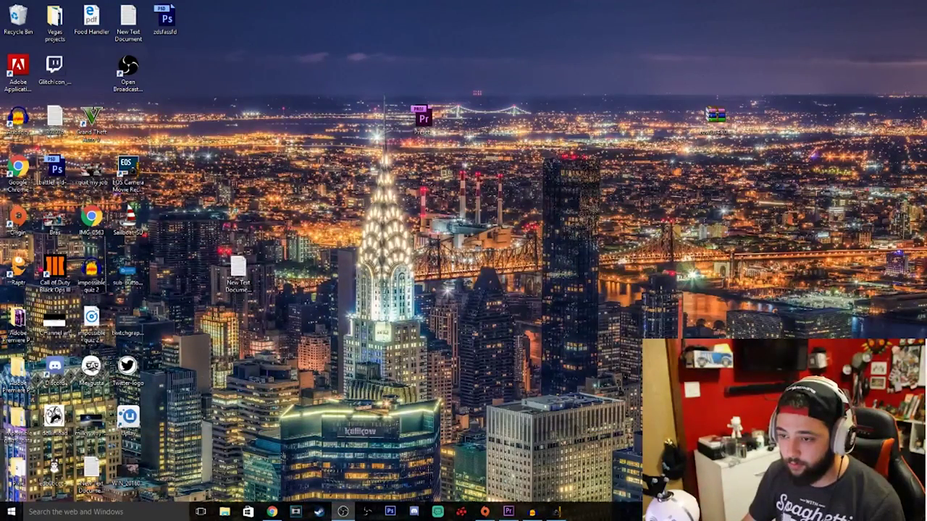
left_click(343, 512)
left_click_drag(683, 44, 492, 56)
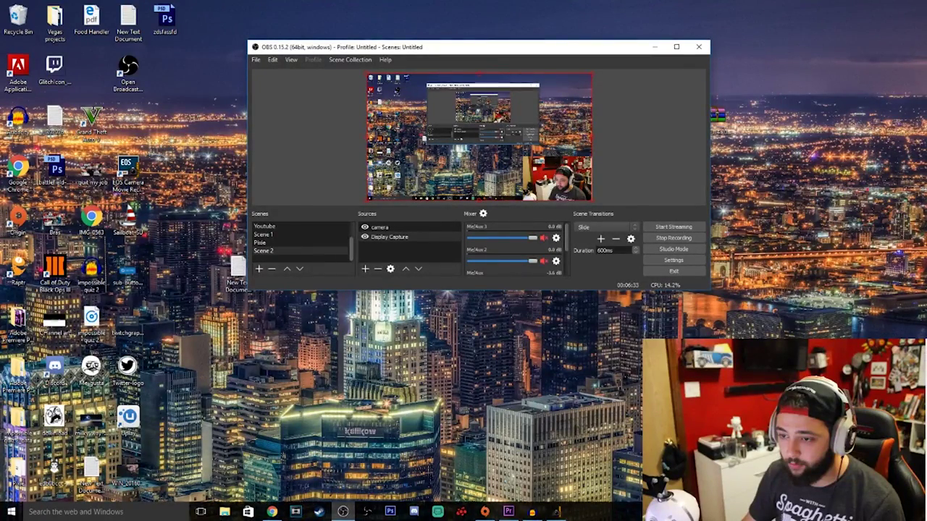
left_click(556, 512)
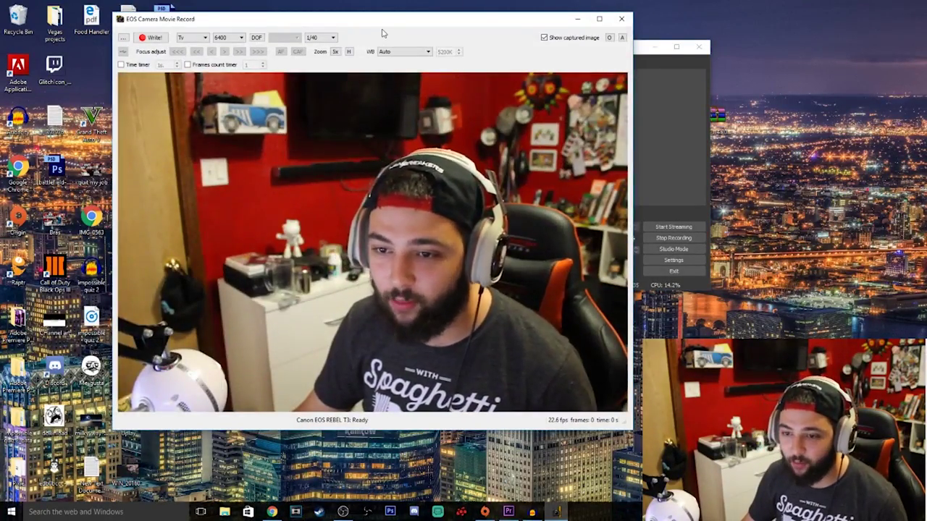
left_click(577, 18)
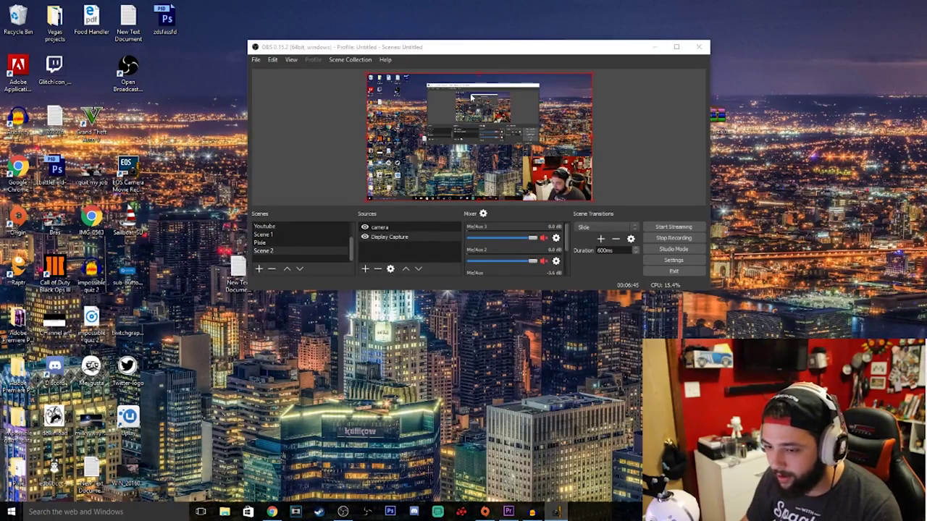
left_click_drag(498, 52, 406, 42)
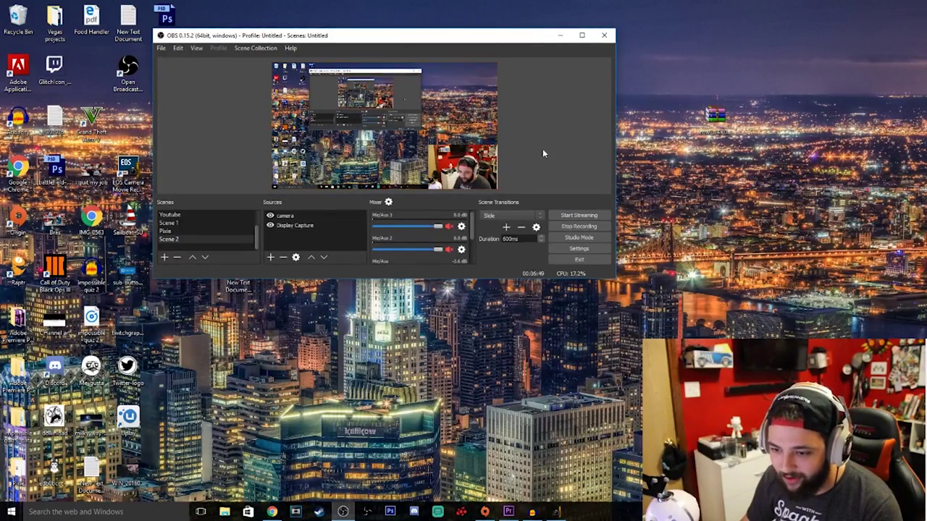
Open the camera source's Properties and confirm its EOS window capture settings with OK.
left_click(286, 218)
right_click(287, 218)
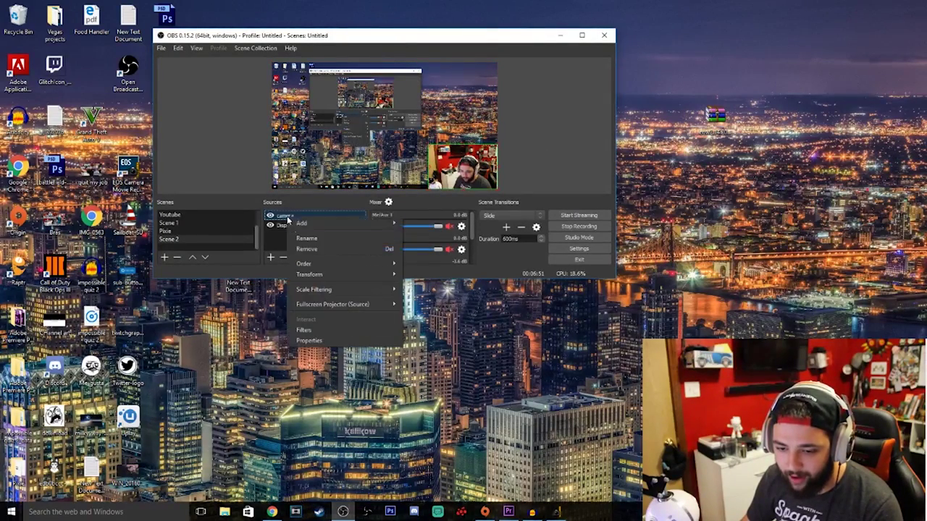
left_click(310, 340)
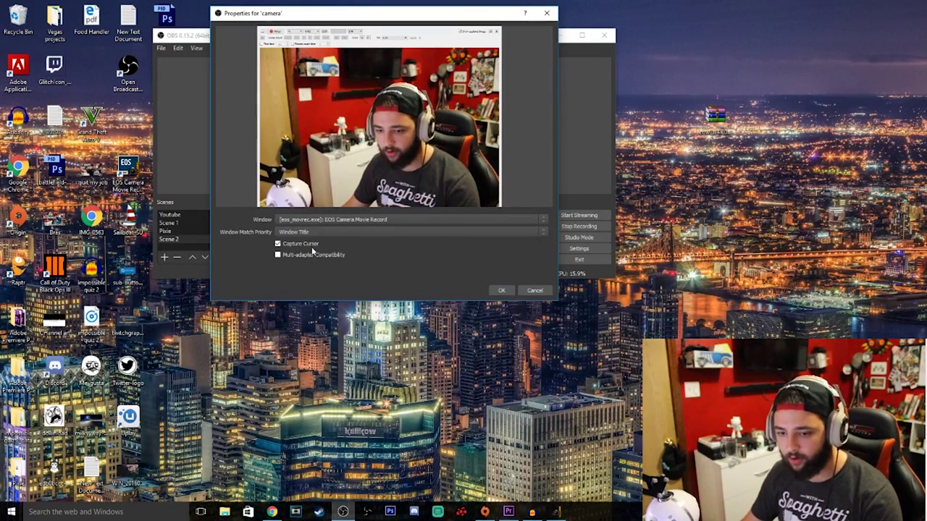
left_click(501, 290)
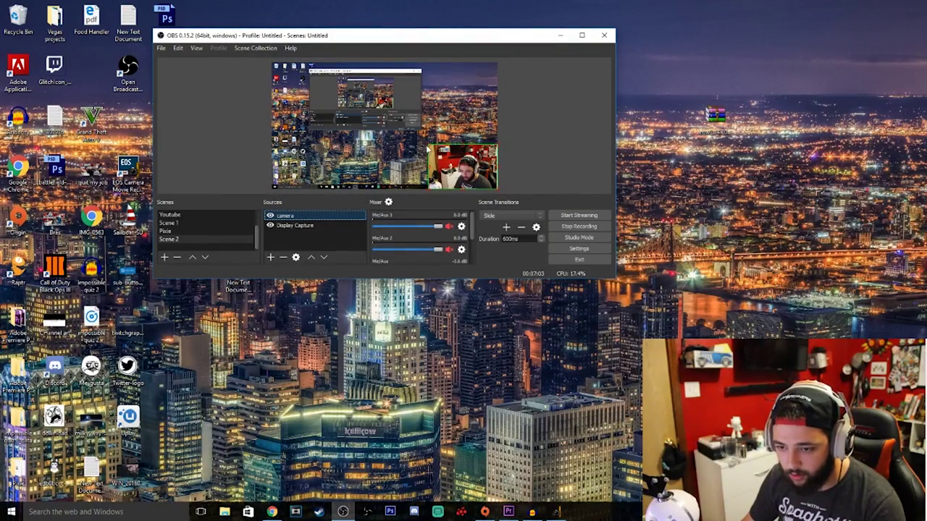
Resize the camera source slightly smaller in the preview's lower-right corner, then minimize OBS.
mouse_move(427, 145)
left_mouse_down()
mouse_move(417, 144)
mouse_move(427, 144)
left_mouse_up()
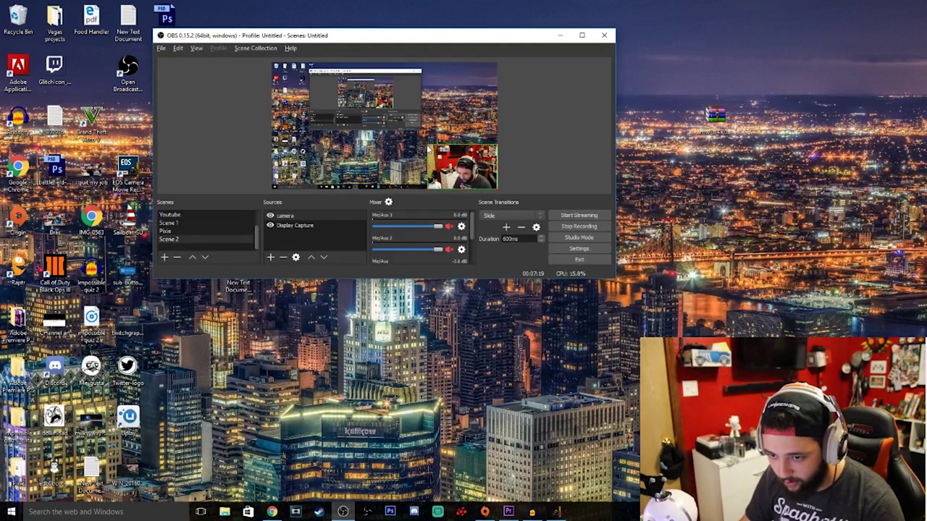
mouse_move(429, 148)
left_mouse_down()
mouse_move(420, 147)
mouse_move(432, 147)
left_mouse_up()
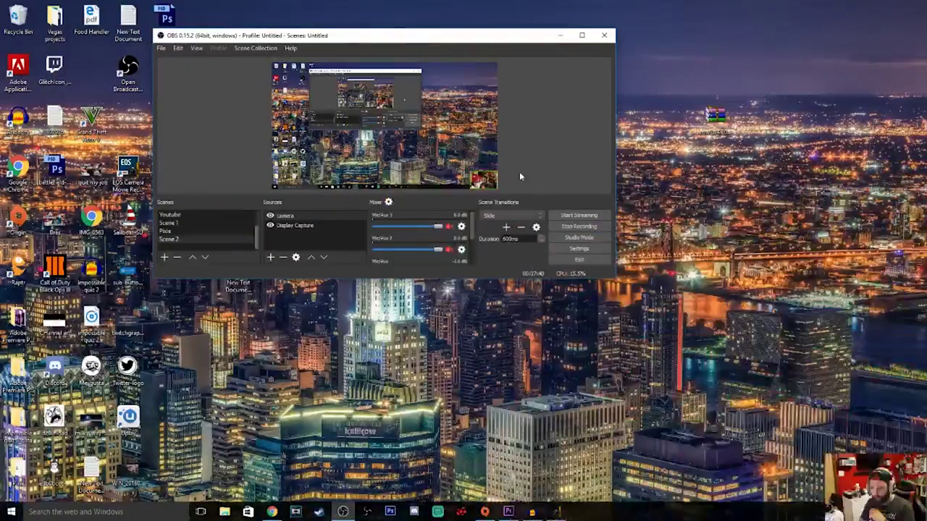
left_click_drag(520, 176, 460, 154)
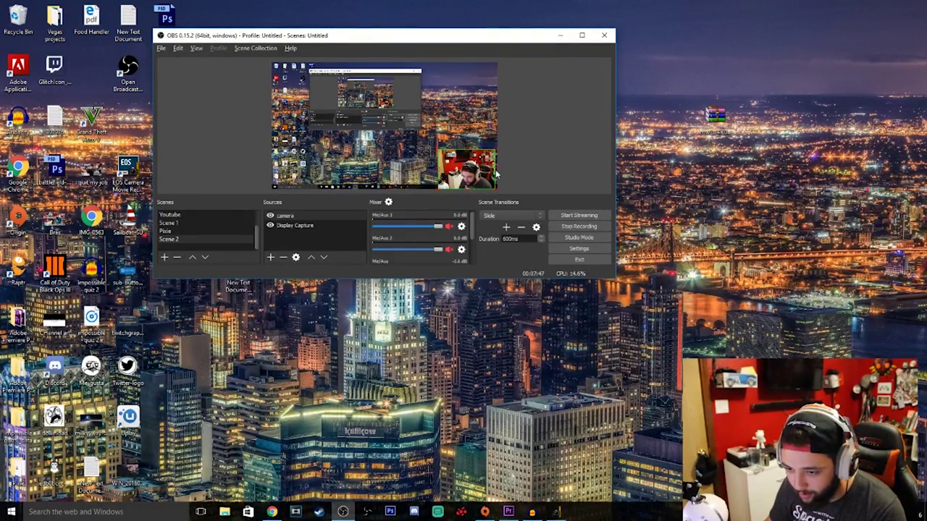
left_click_drag(496, 173, 493, 175)
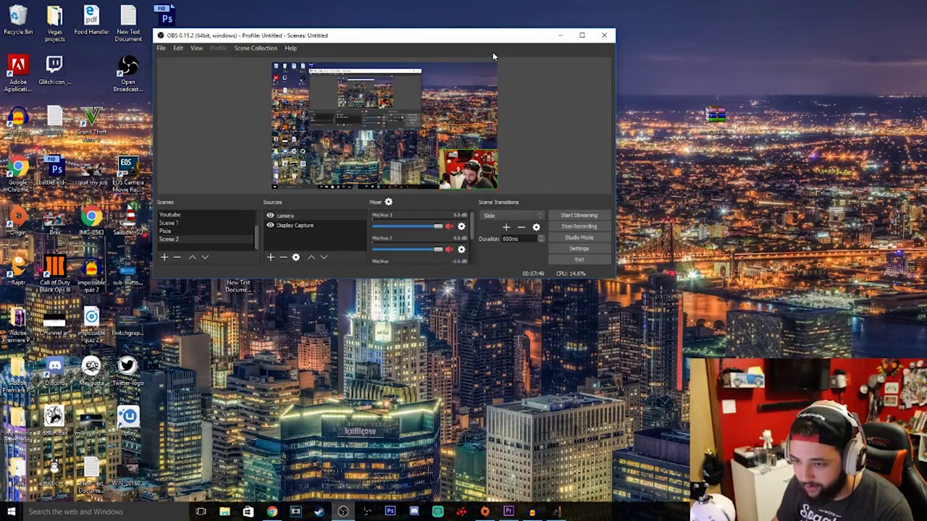
left_click(559, 35)
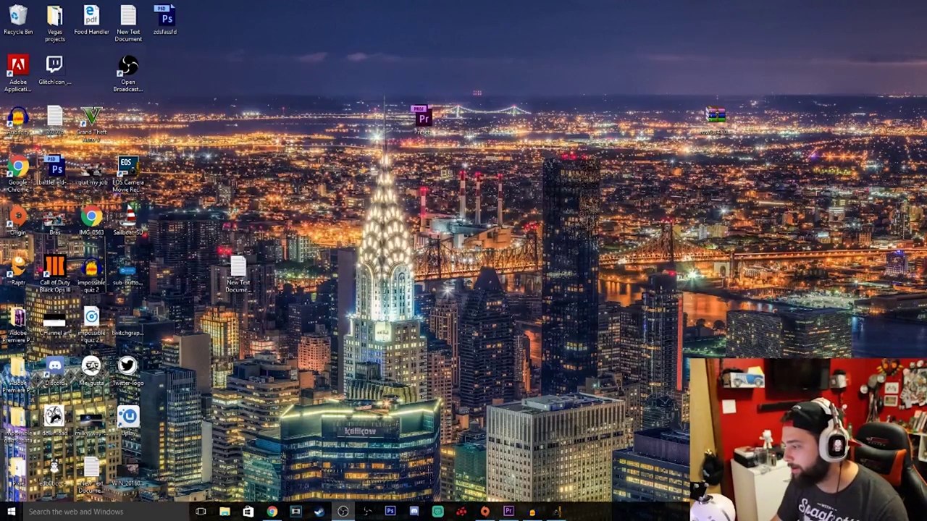